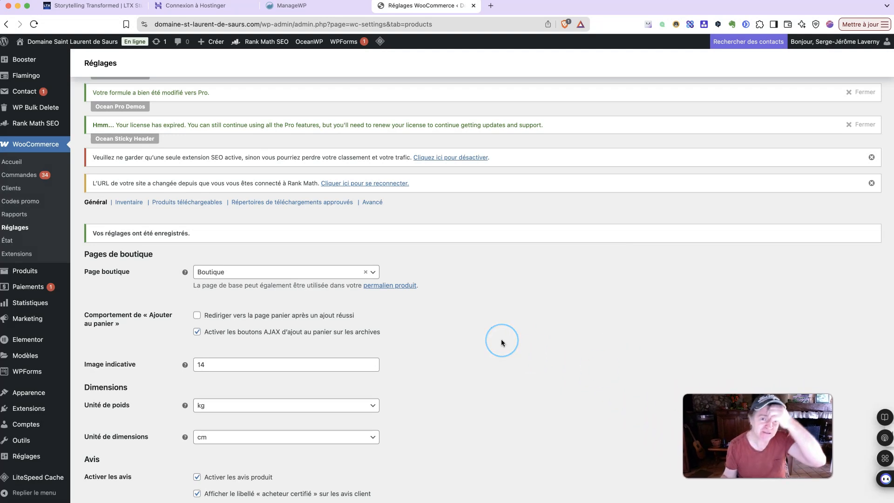
- Open the WooCommerce product settings (Produits) and go to the review options under Avis
scroll(501, 343, up, 5)
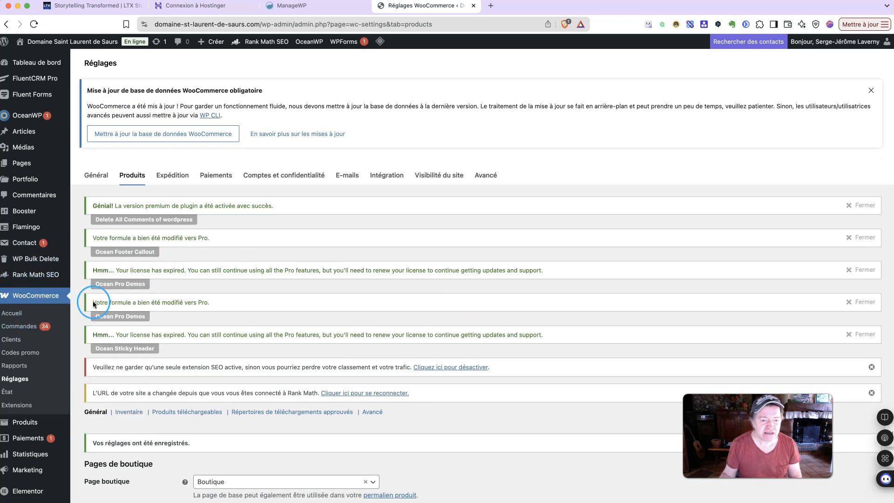
click(19, 381)
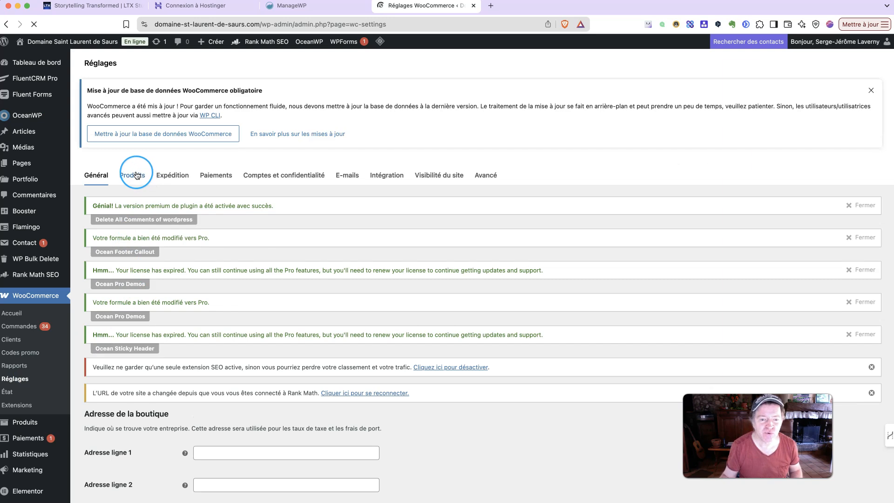
click(136, 176)
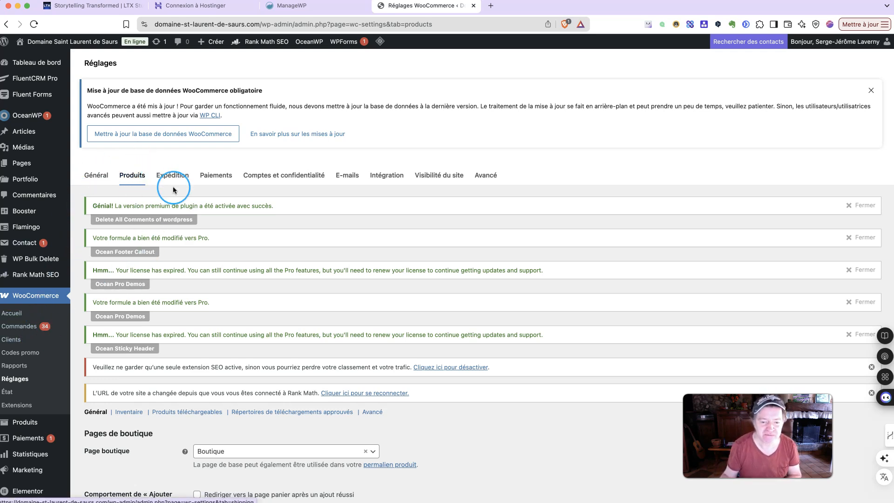
scroll(129, 179, down, 6)
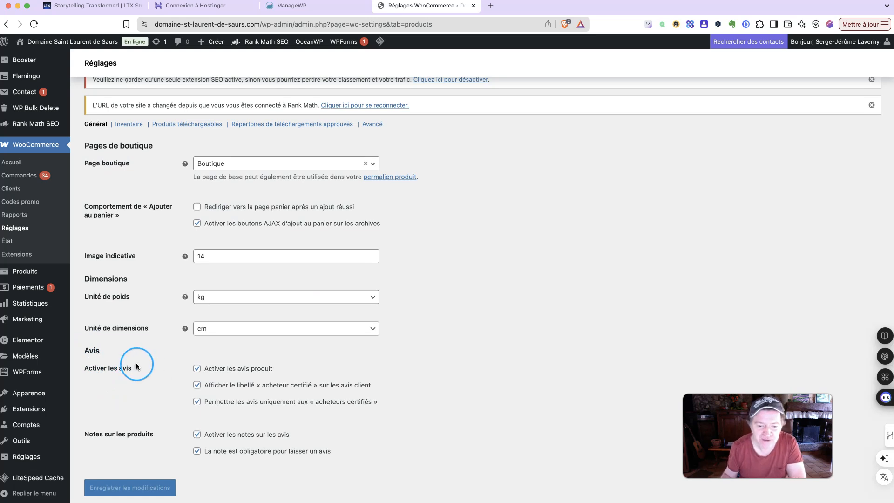
- Enable "Permettre les avis uniquement aux « acheteurs certifiés »" for product reviews and save the settings
click(196, 403)
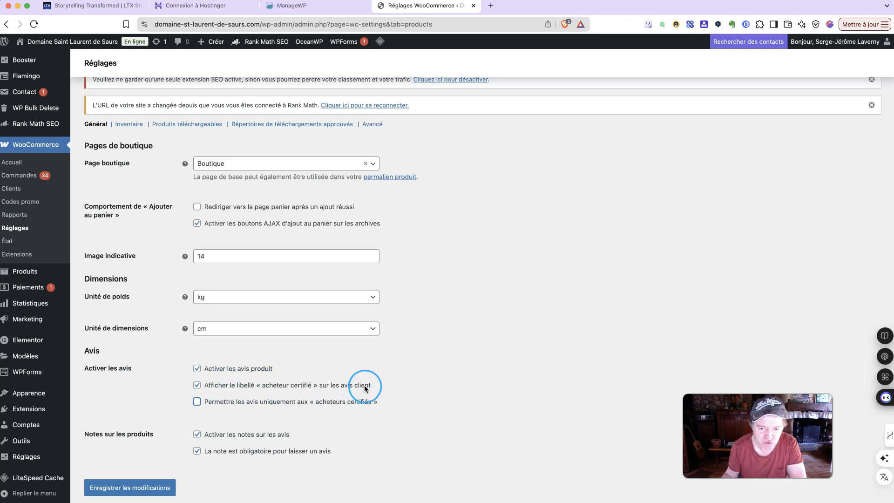
click(197, 402)
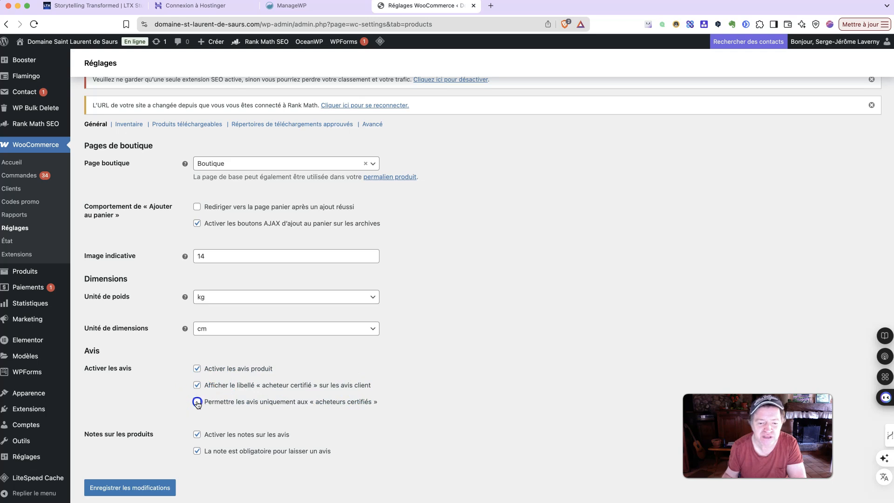
drag(393, 401, 207, 405)
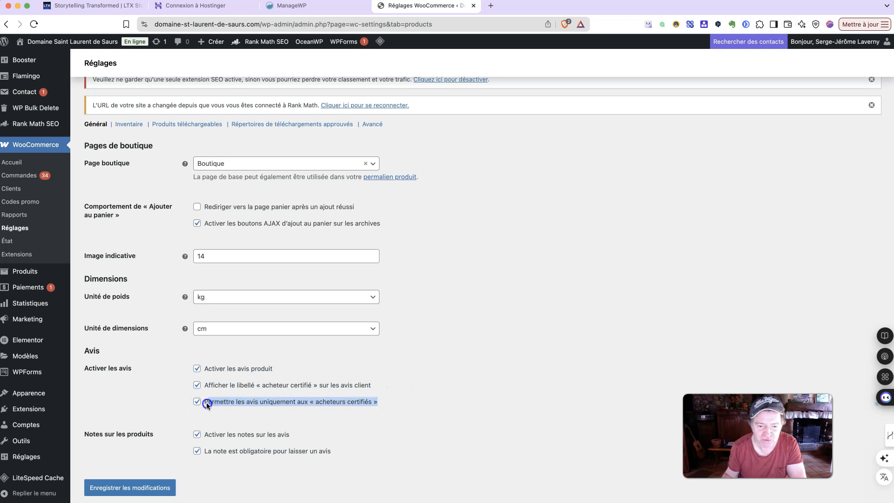
click(148, 487)
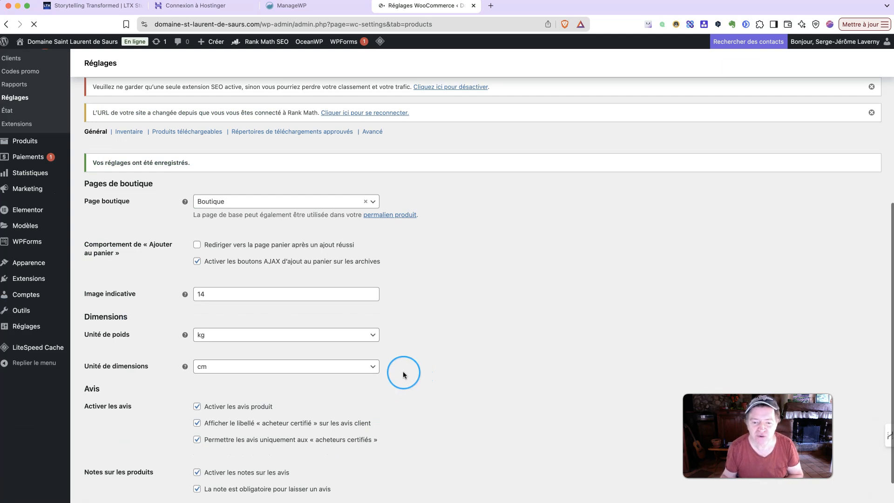
drag(383, 400, 206, 401)
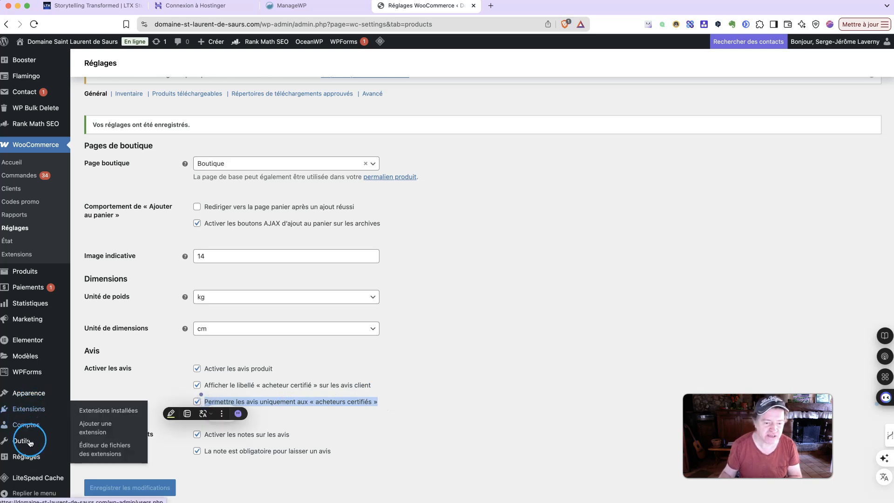
mouse_move(66, 429)
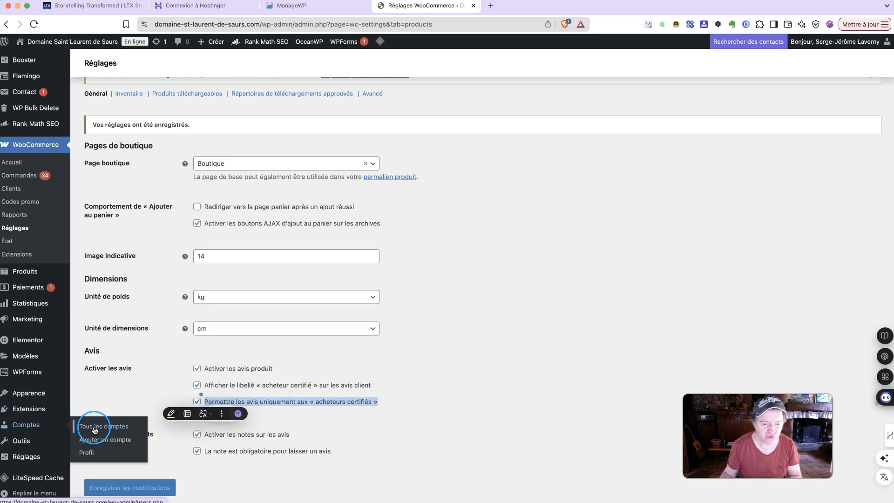
click(471, 388)
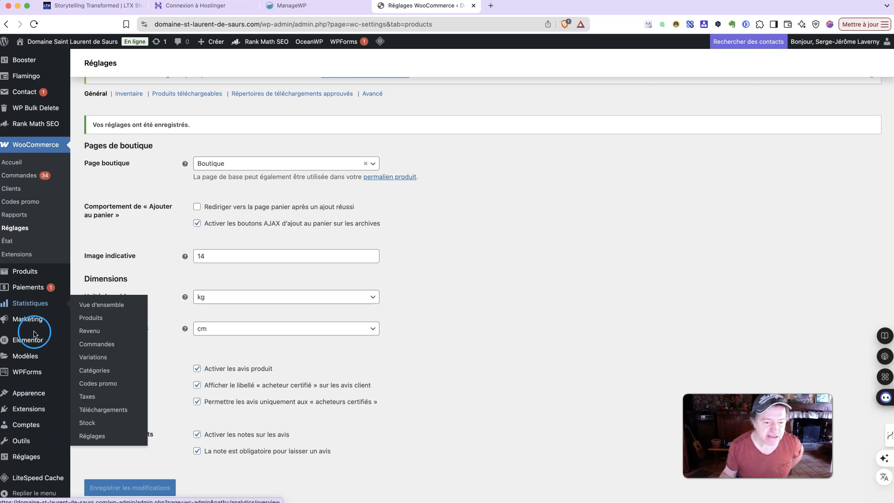
scroll(35, 333, up, 5)
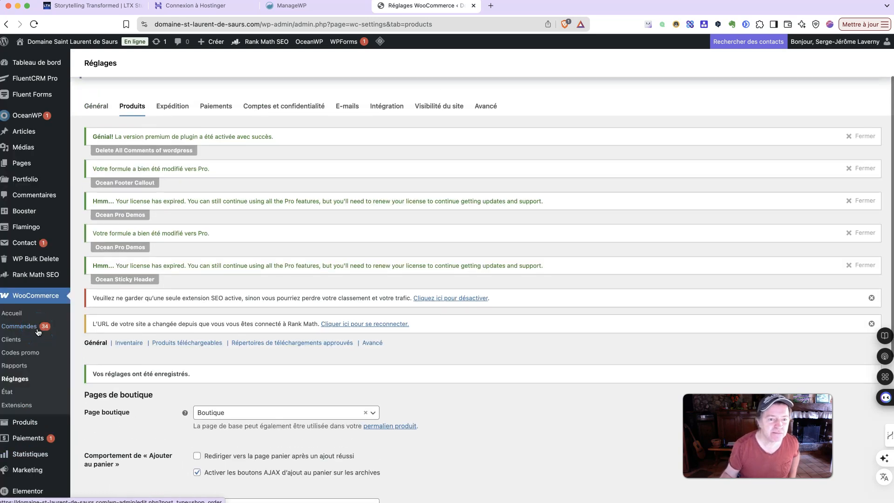
scroll(38, 332, down, 5)
- Open the settings of the Antispam Bee plugin from the list of installed extensions
click(28, 409)
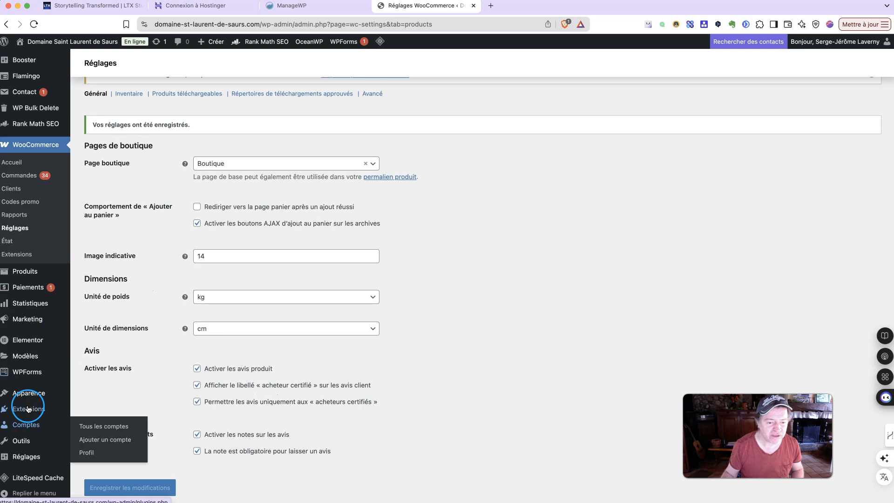
click(95, 411)
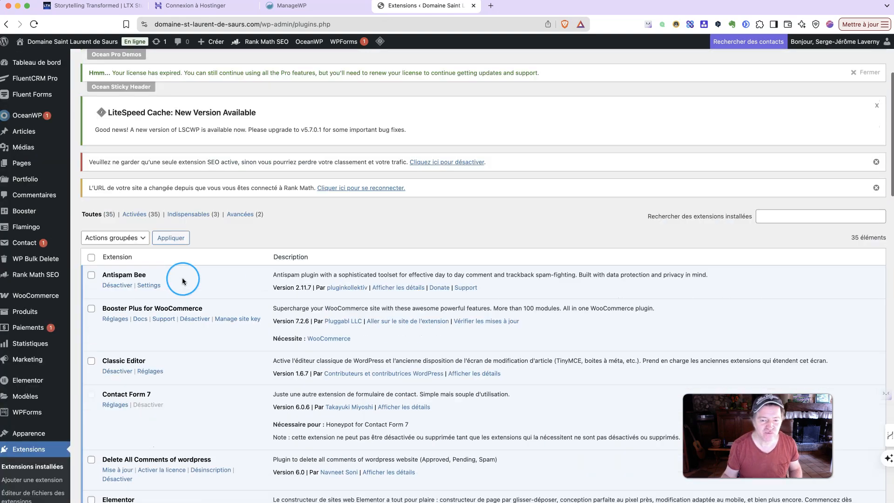
click(150, 285)
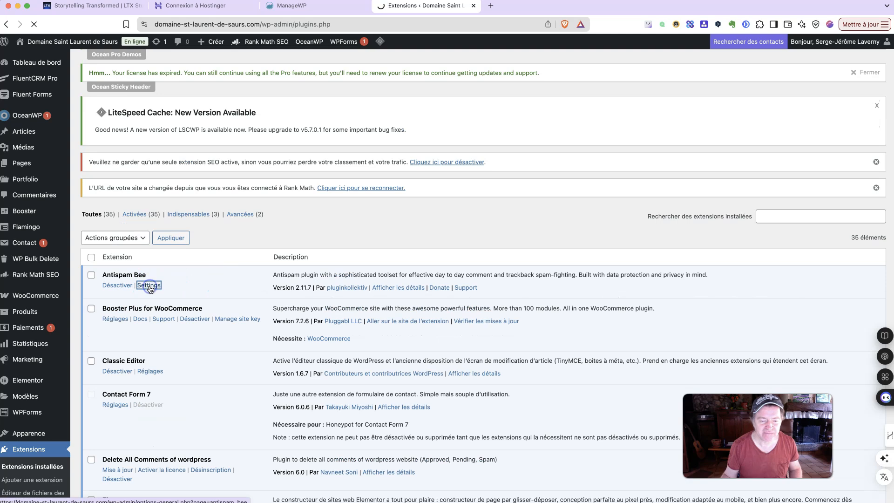
- Review Antispam Bee's filter, advanced and additional options to check which spam protections are enabled
scroll(205, 295, down, 5)
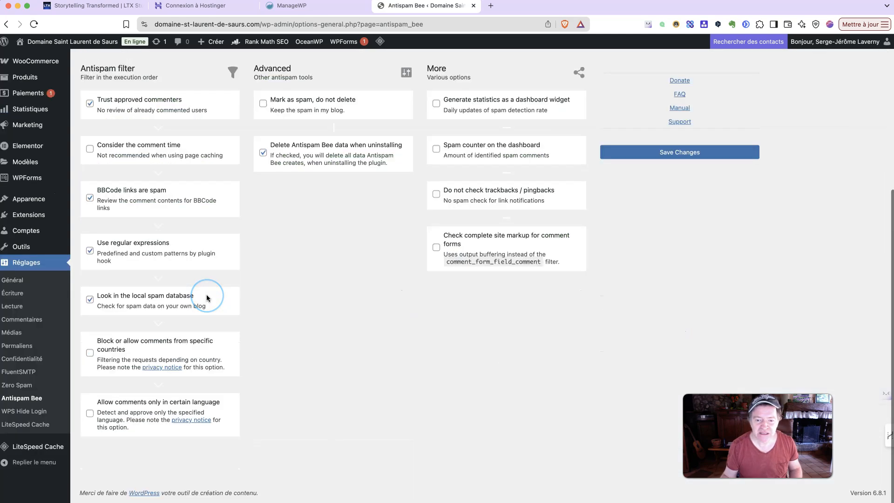
scroll(208, 298, up, 1)
scroll(207, 298, up, 1)
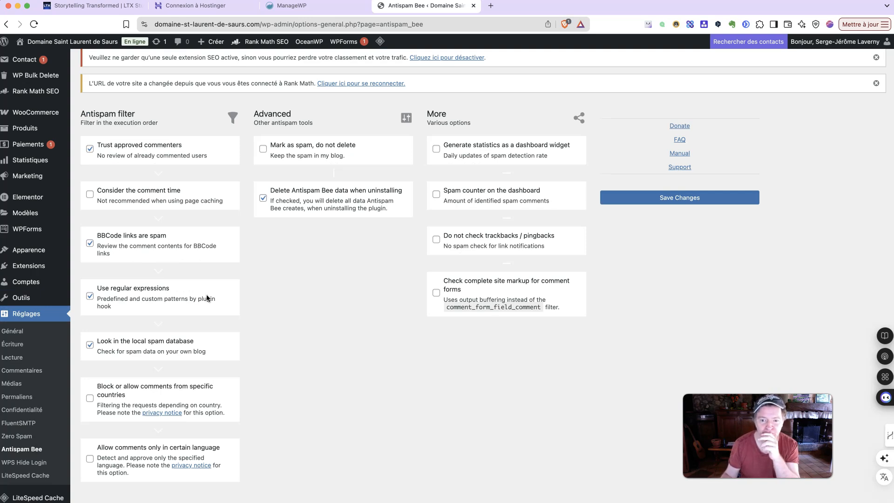
scroll(370, 314, up, 1)
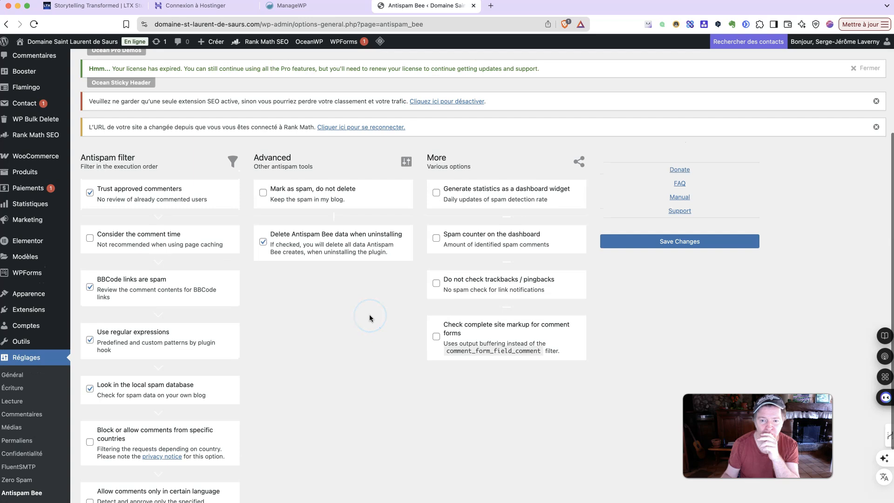
scroll(370, 314, down, 1)
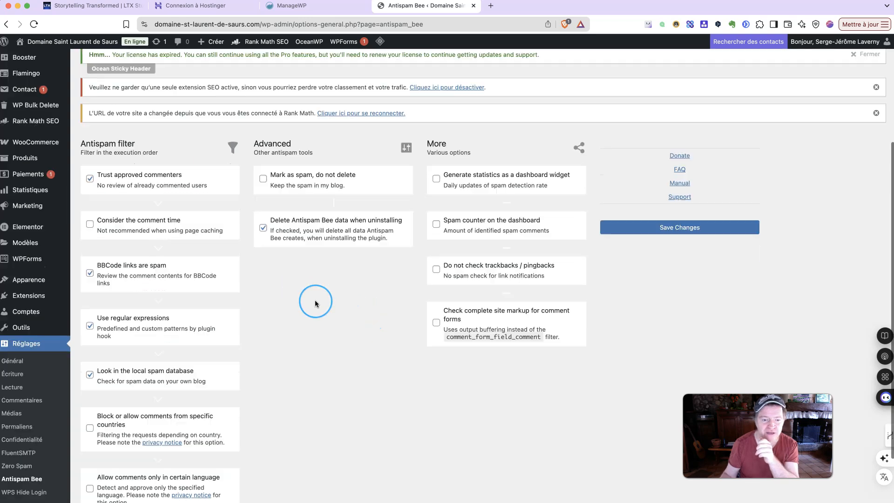
scroll(315, 304, down, 1)
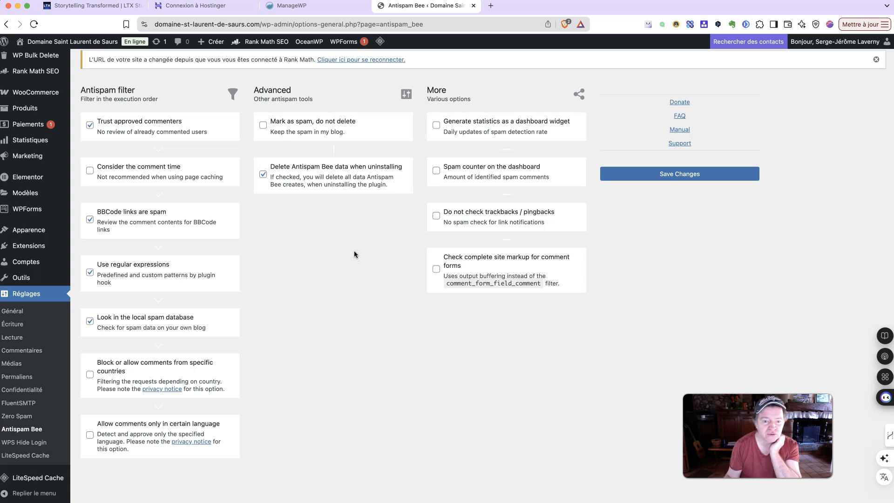
scroll(355, 254, up, 3)
scroll(355, 254, down, 2)
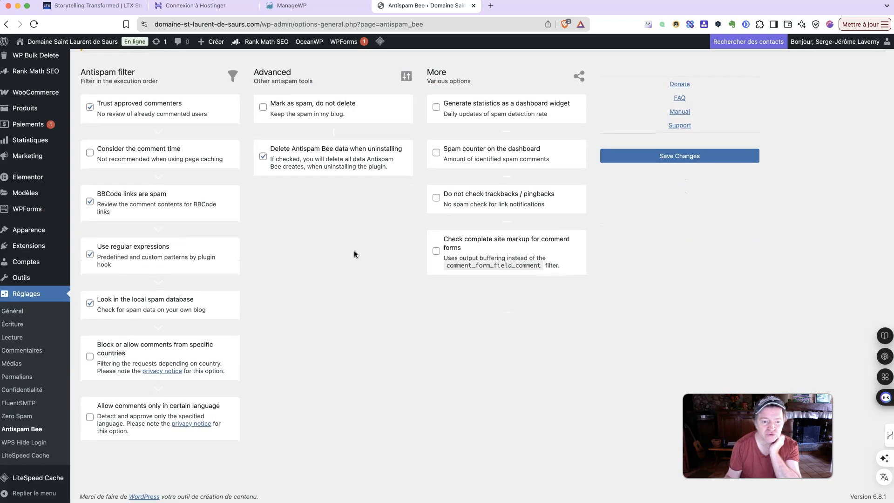
scroll(354, 254, down, 1)
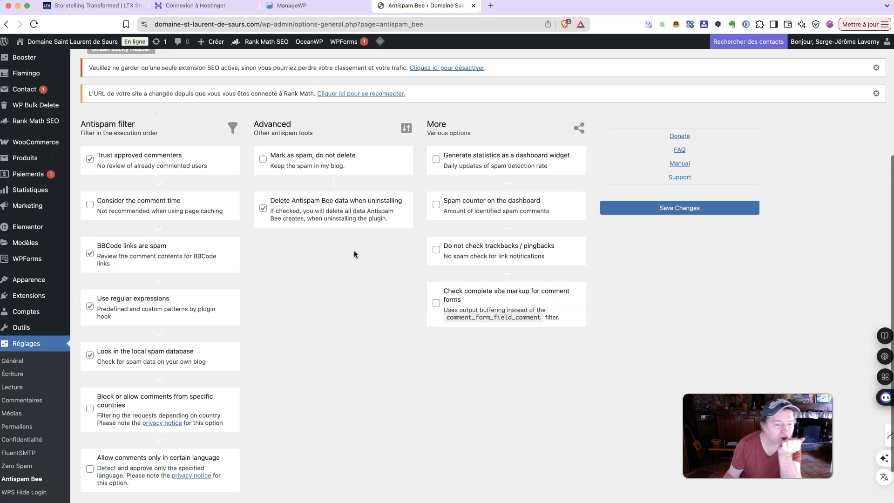
scroll(354, 255, down, 2)
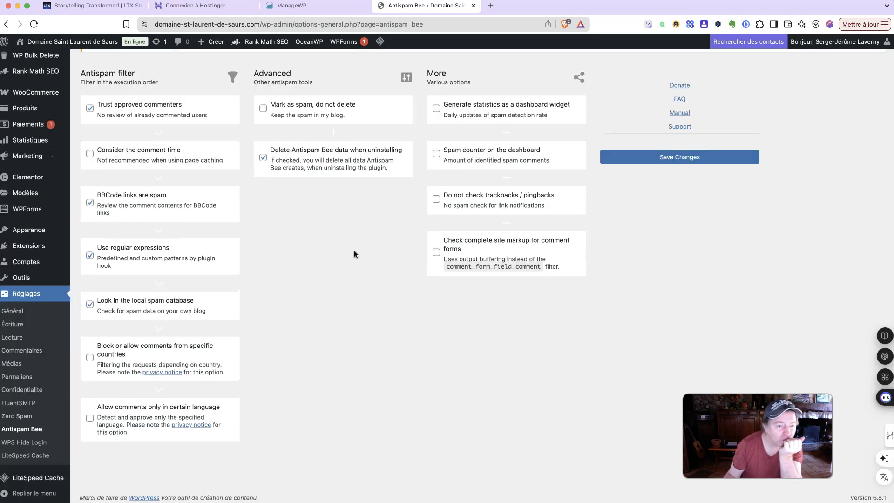
scroll(353, 254, up, 1)
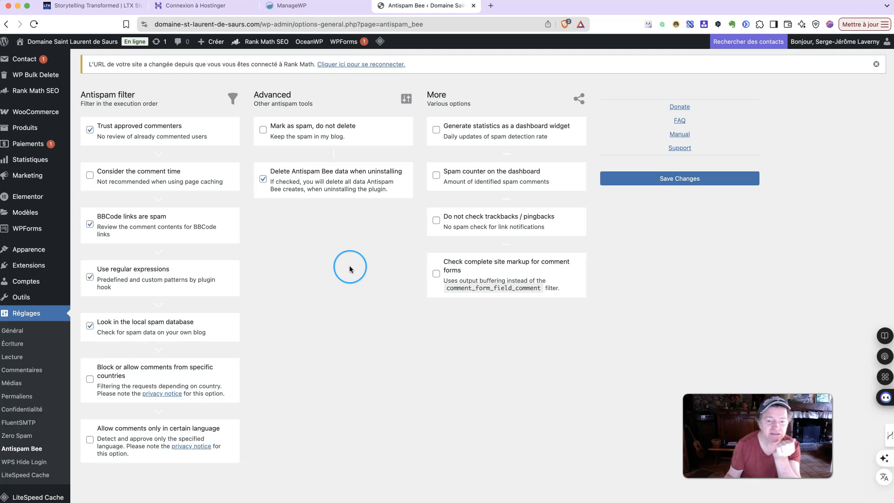
- Save the Antispam Bee settings with "BBCode links are spam" enabled and purge all the site's caches
click(90, 224)
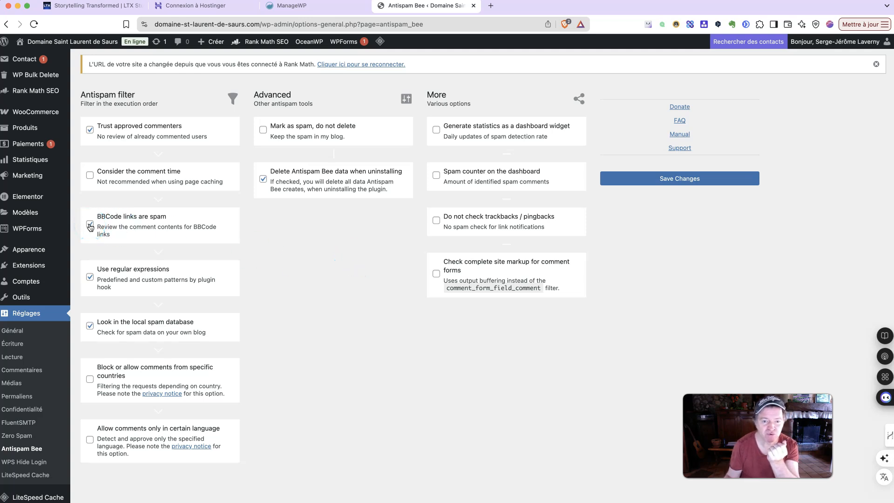
scroll(405, 266, down, 1)
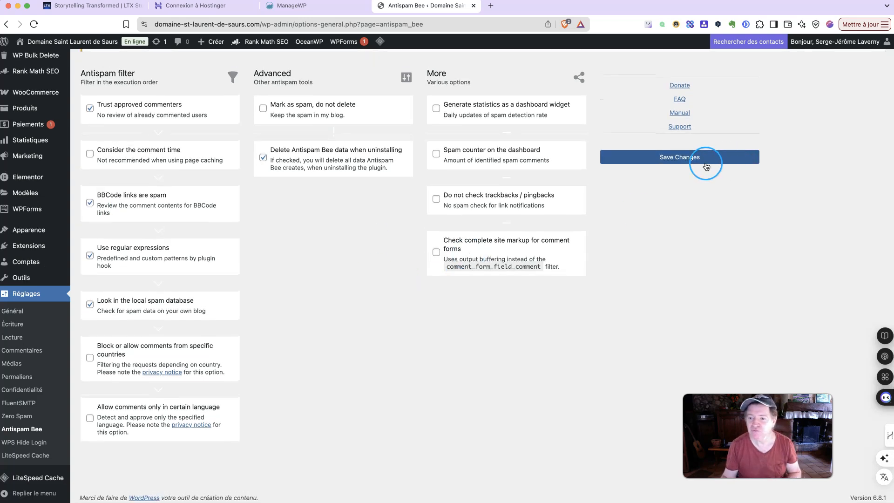
click(698, 161)
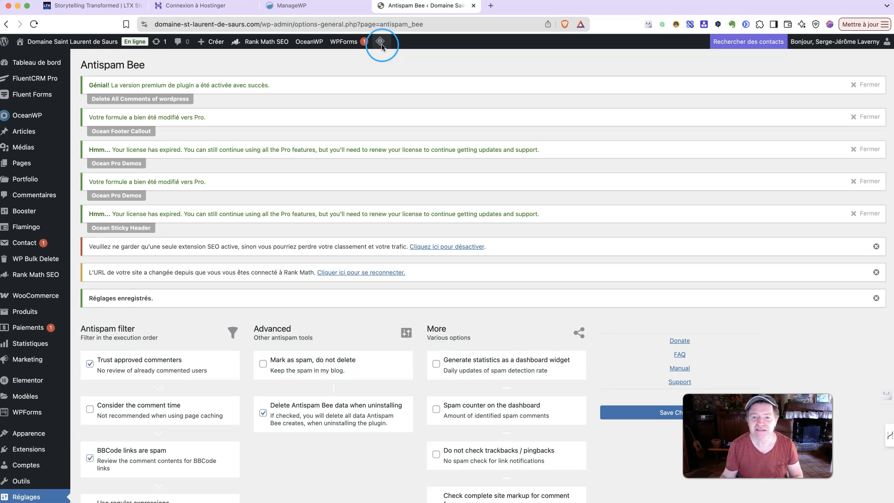
click(381, 42)
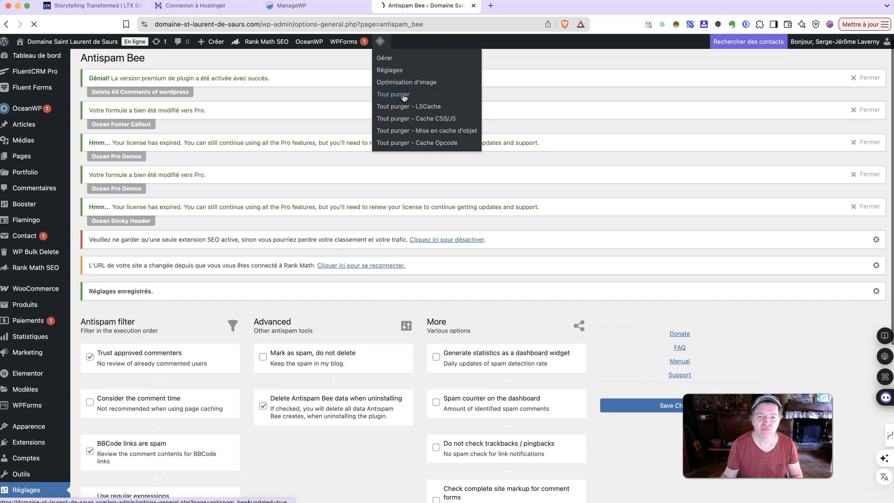
click(404, 95)
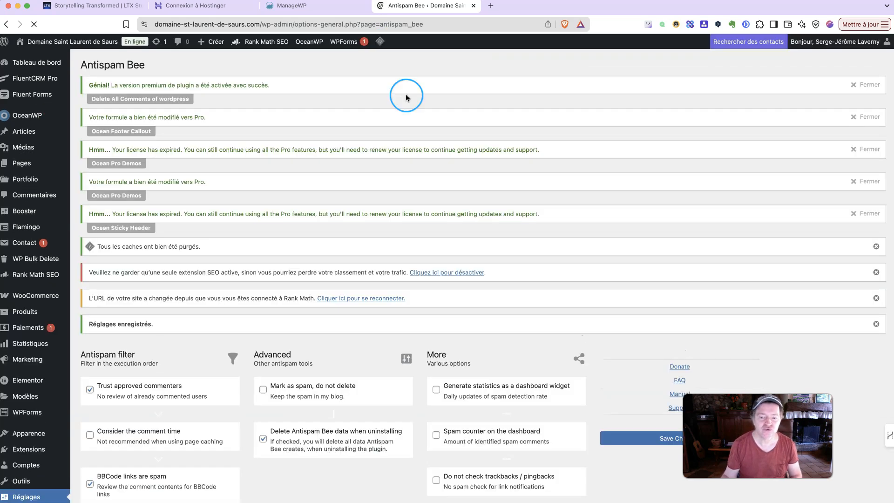
- Open WP Bulk Delete's Delete Comments page and examine the comment status filters and the deletion options
mouse_move(38, 313)
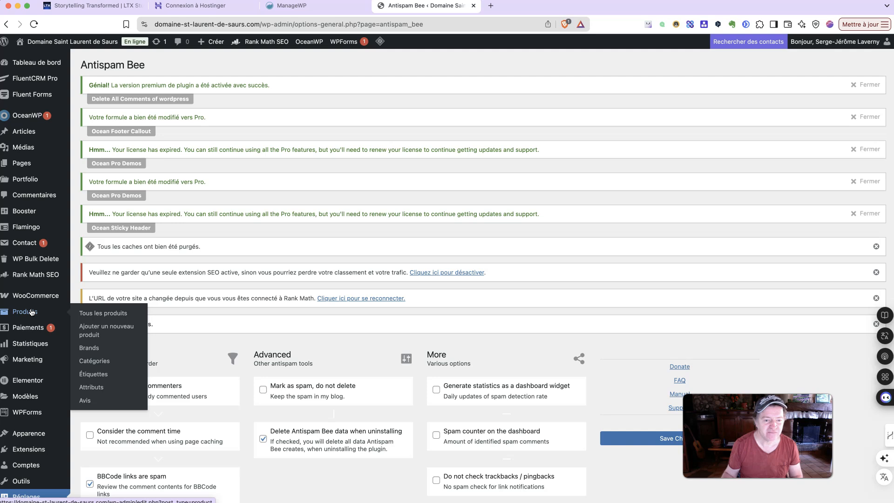
mouse_move(28, 258)
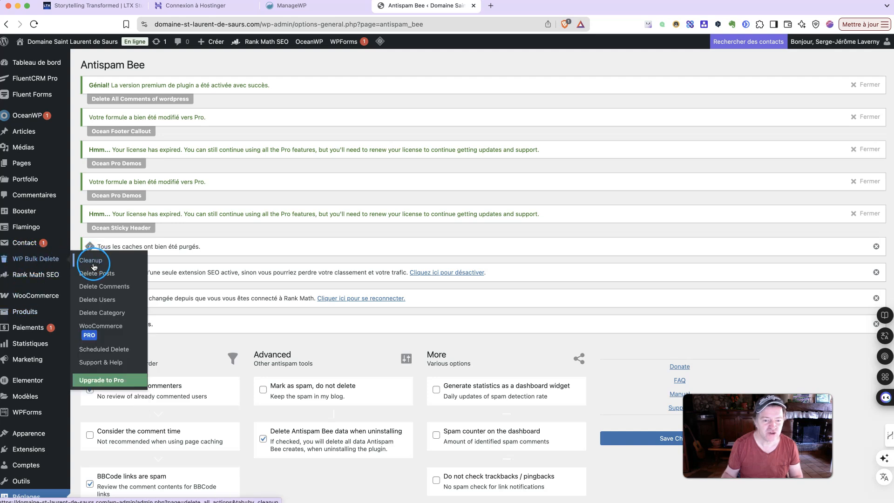
click(102, 287)
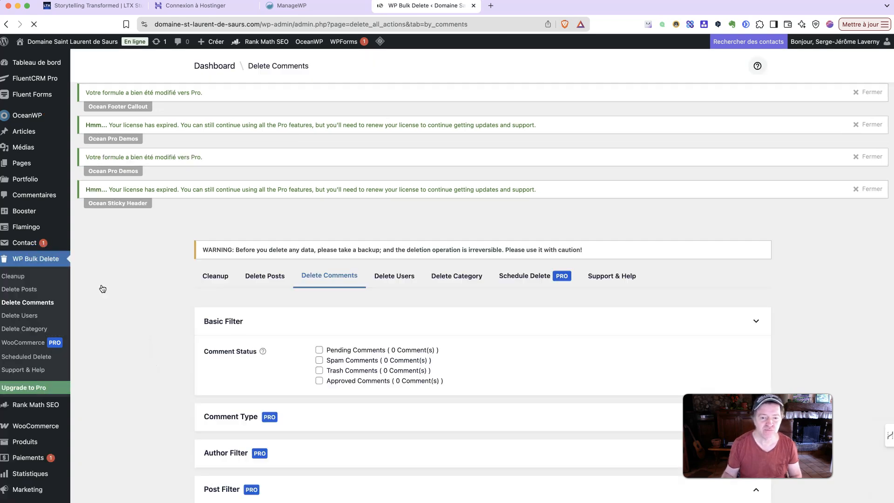
click(164, 254)
scroll(164, 253, down, 2)
click(423, 275)
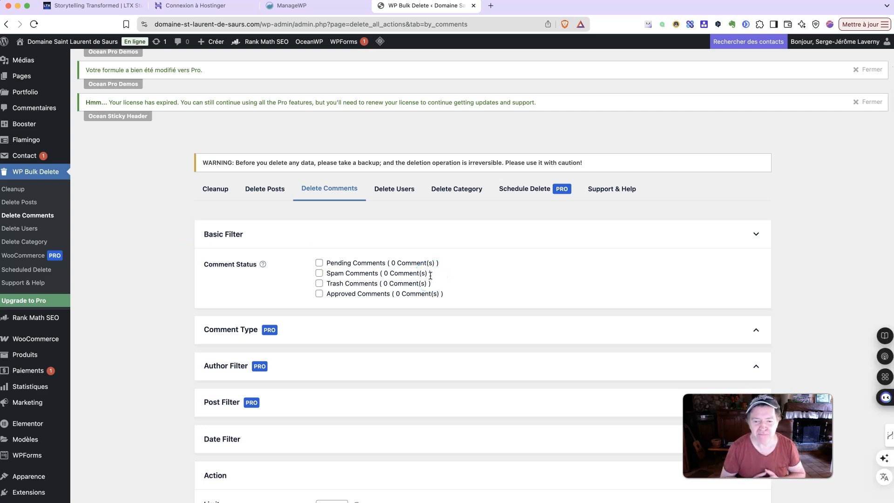
click(404, 240)
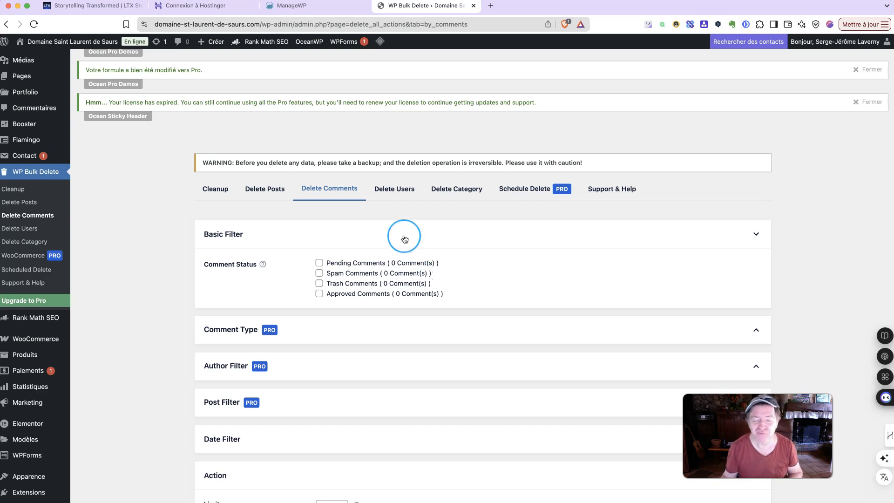
scroll(405, 240, down, 2)
scroll(404, 239, down, 5)
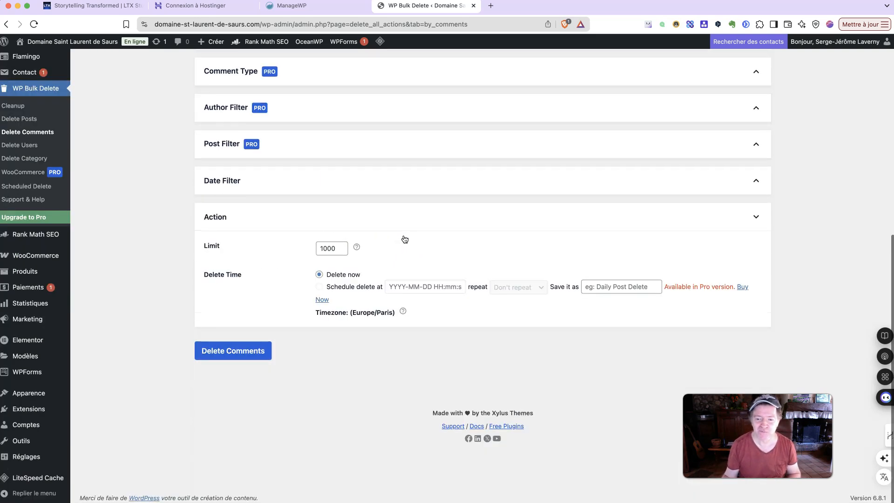
- Review the comment status filters and the Delete Time setting of the Delete Comments page
scroll(404, 239, up, 5)
click(340, 239)
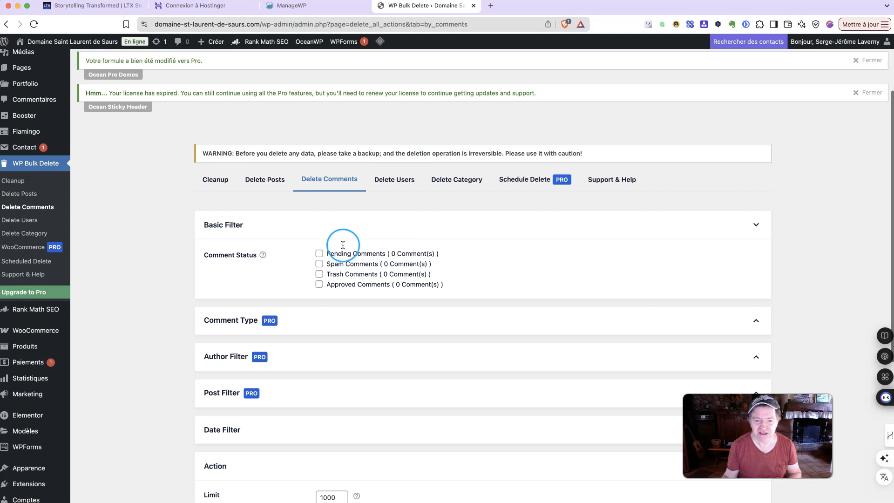
scroll(339, 242, down, 5)
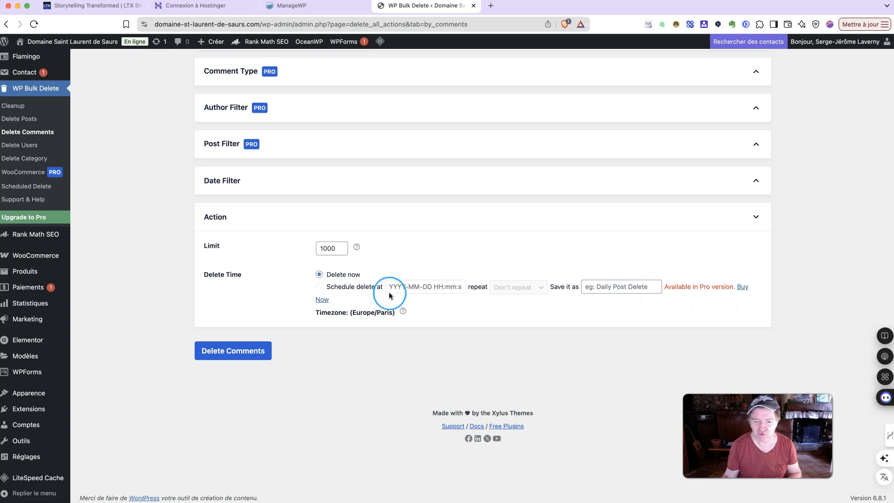
scroll(200, 308, up, 1)
drag(202, 299, 246, 302)
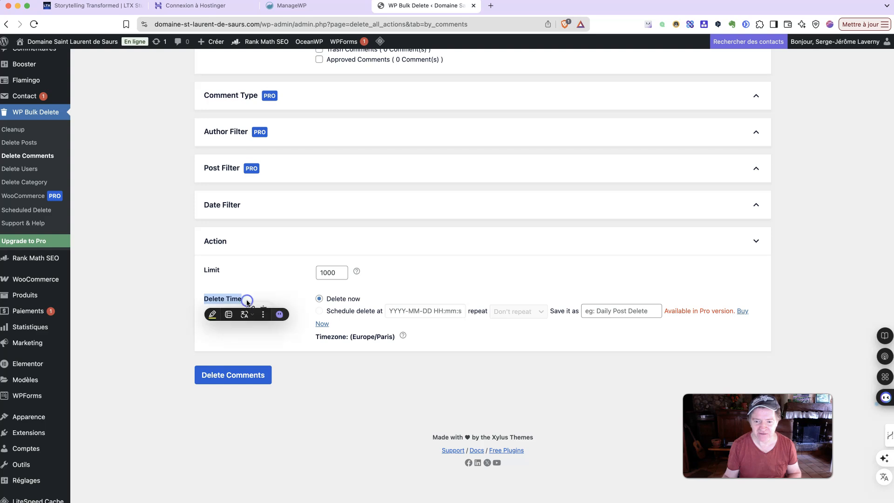
scroll(112, 337, up, 7)
scroll(128, 329, down, 8)
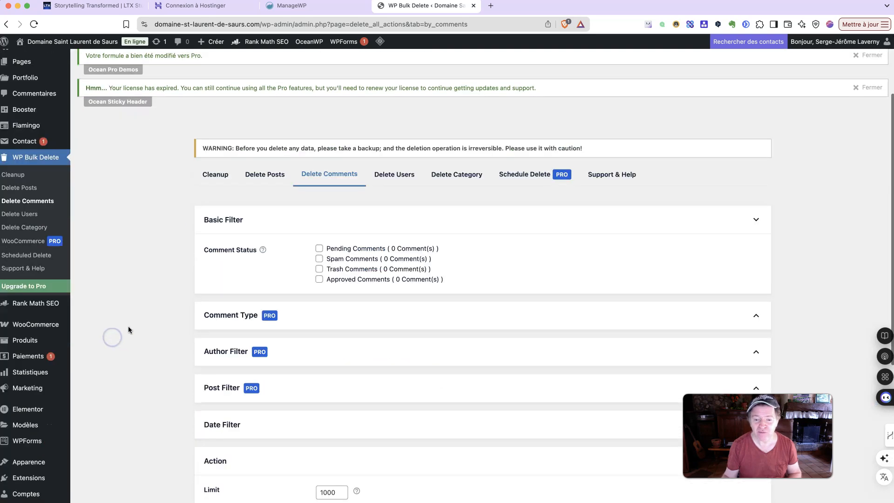
scroll(129, 330, up, 5)
scroll(129, 330, down, 1)
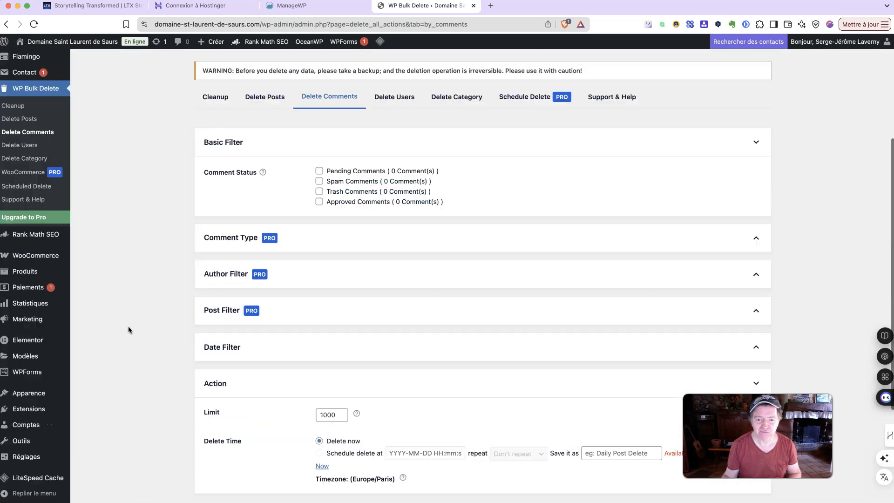
scroll(129, 330, down, 4)
scroll(129, 330, up, 3)
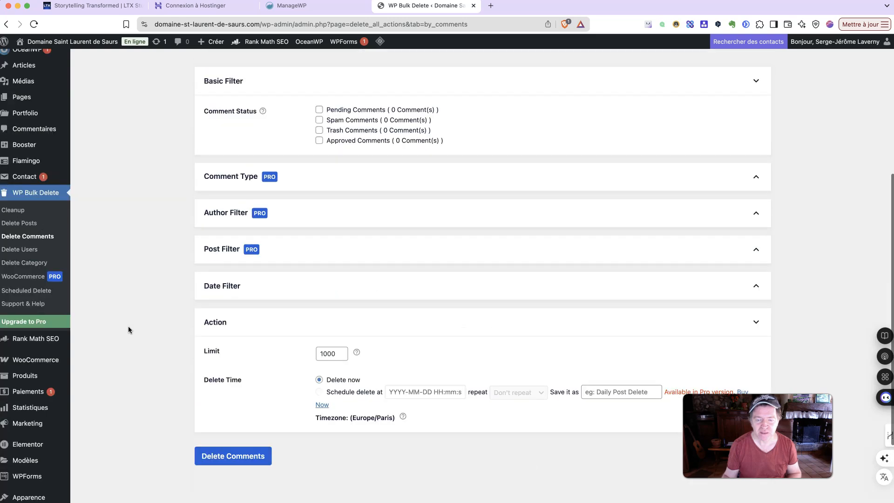
scroll(129, 329, down, 2)
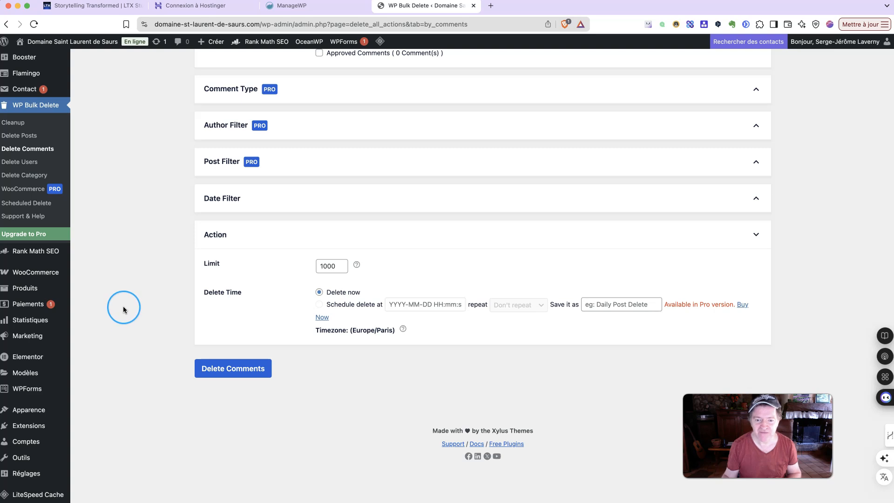
- Examine the Pro-only scheduled deletion option and compare it with the filters available for comment deletion
drag(735, 304, 665, 304)
scroll(605, 275, up, 5)
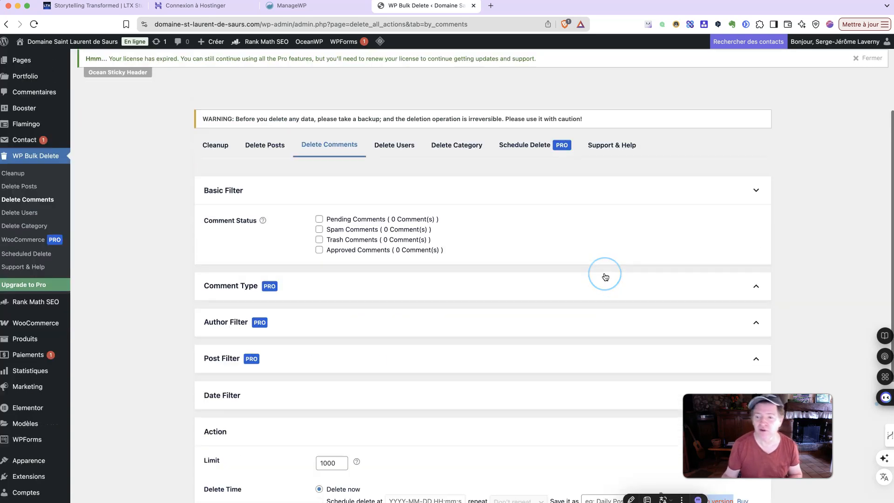
scroll(605, 277, down, 1)
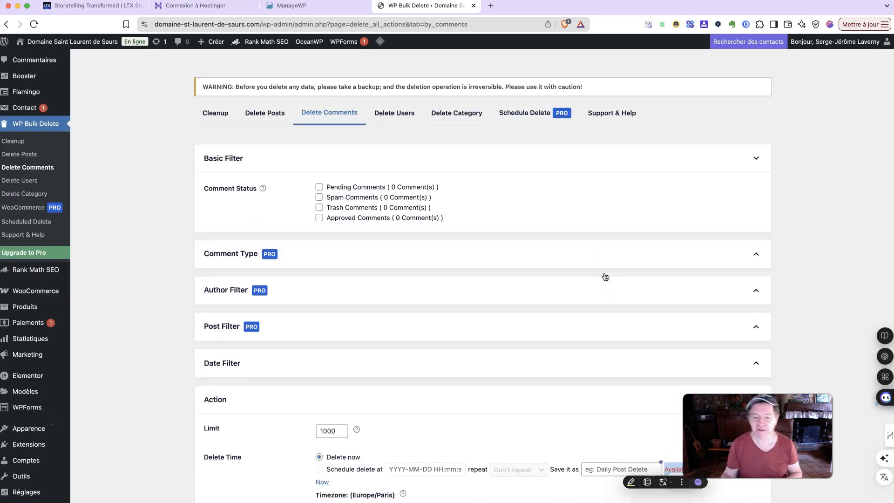
scroll(605, 277, down, 3)
click(513, 422)
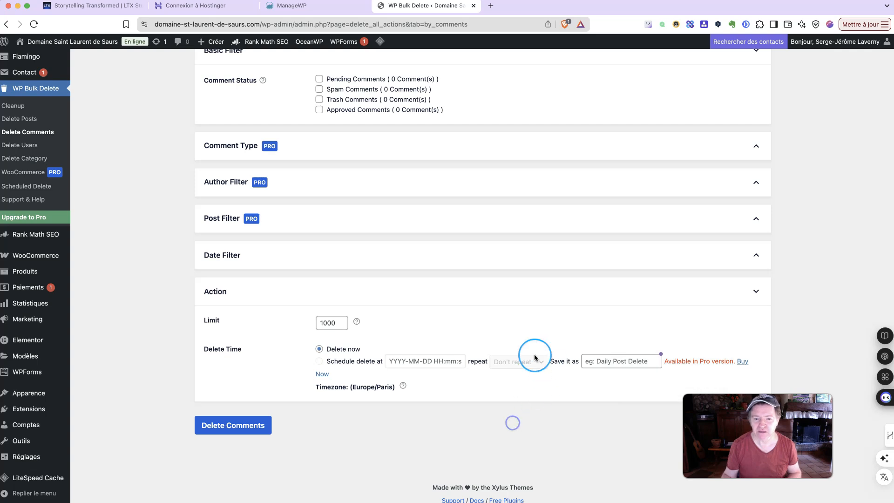
scroll(510, 347, up, 10)
scroll(510, 347, down, 6)
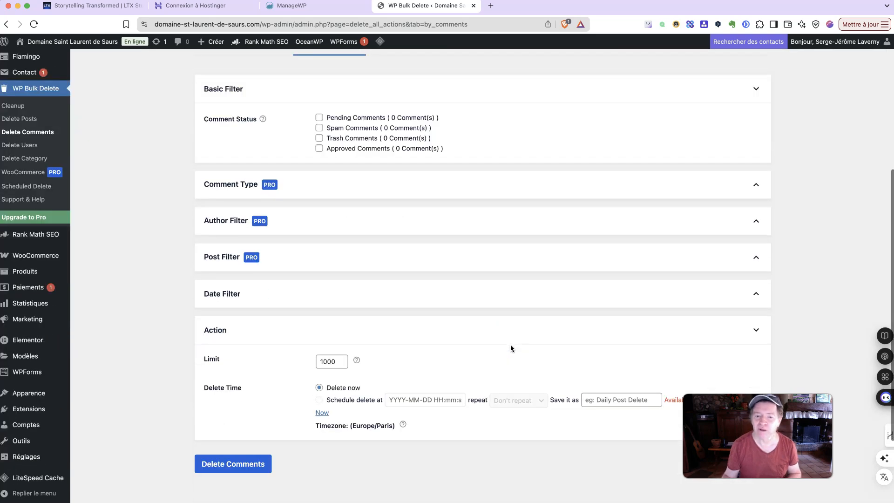
scroll(510, 344, up, 5)
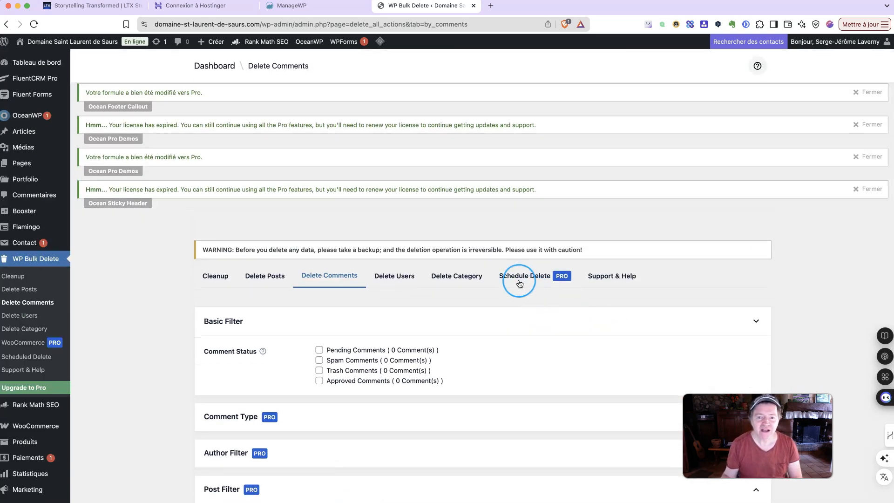
- Purge all the site's caches from the Delete Comments page
mouse_move(381, 43)
click(394, 95)
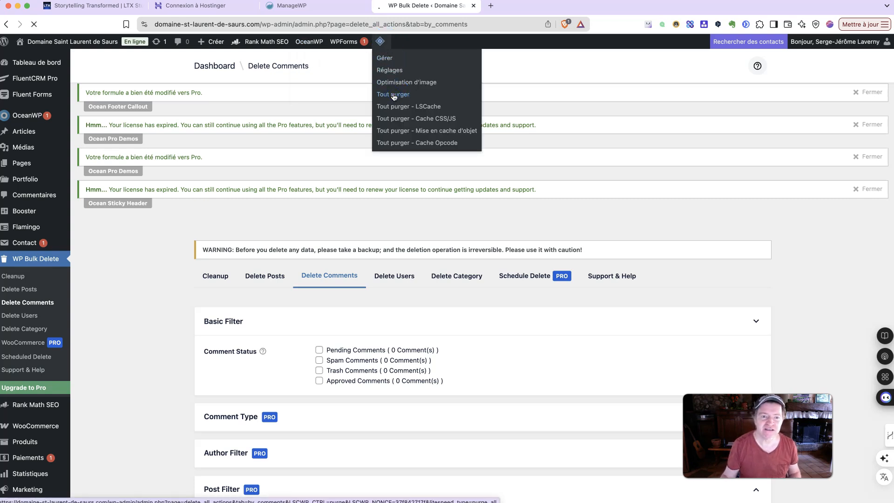
click(59, 365)
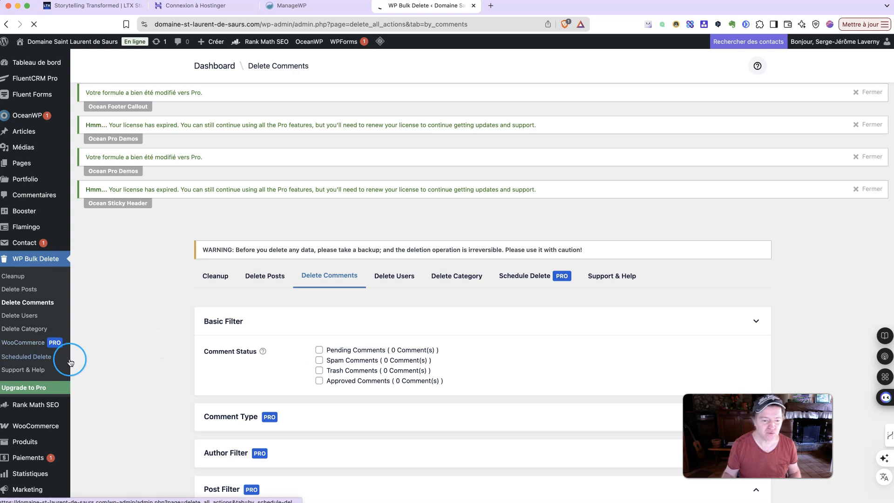